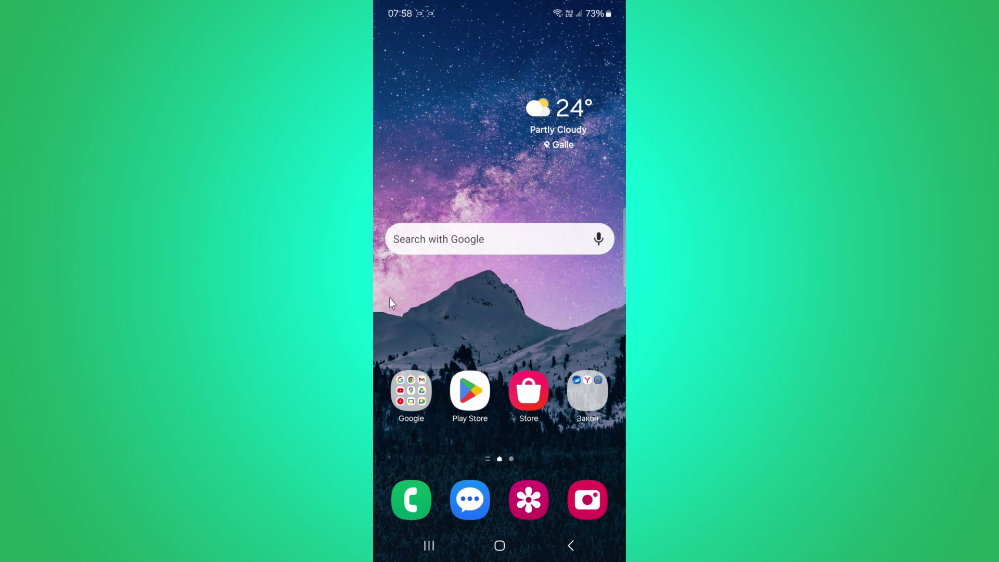
Search the Play Store for 'front and back camera' and install Dual Camera : Front & Back Cam
{"action": "left_click", "coordinate": [471, 391]}
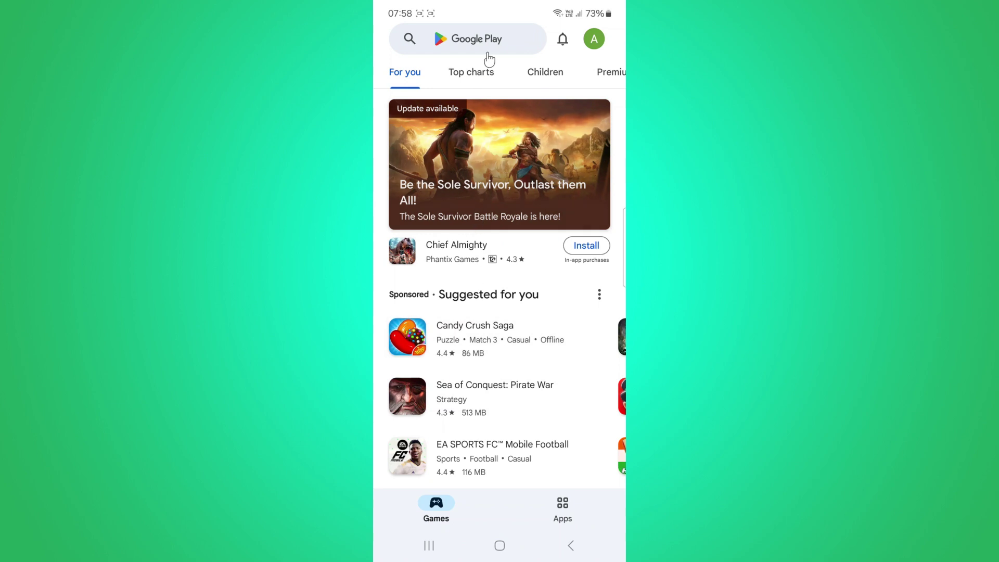
{"action": "left_click", "coordinate": [488, 51]}
{"action": "type", "text": "front and"}
{"action": "left_click", "coordinate": [490, 78]}
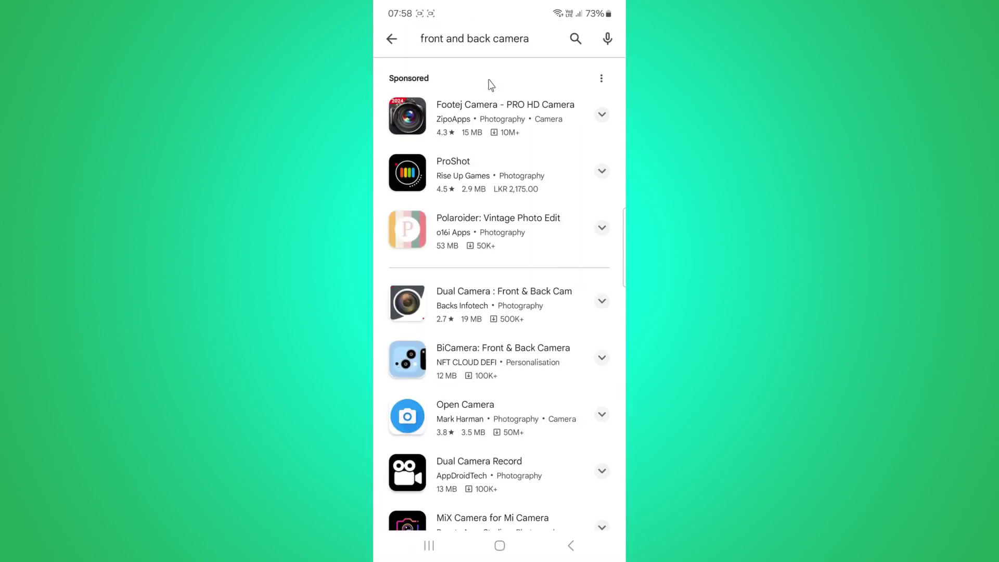
{"action": "left_click", "coordinate": [431, 273]}
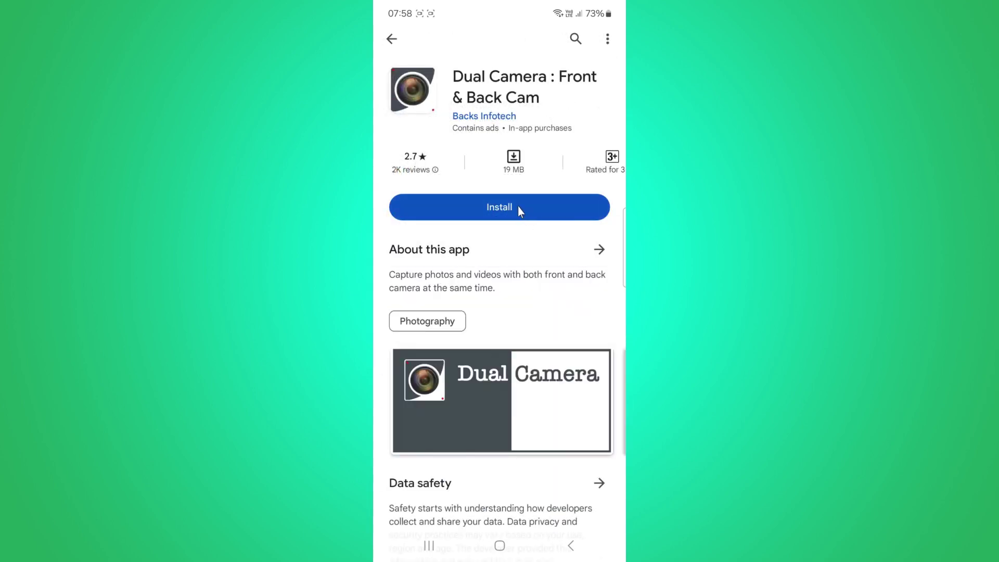
{"action": "left_click", "coordinate": [496, 206]}
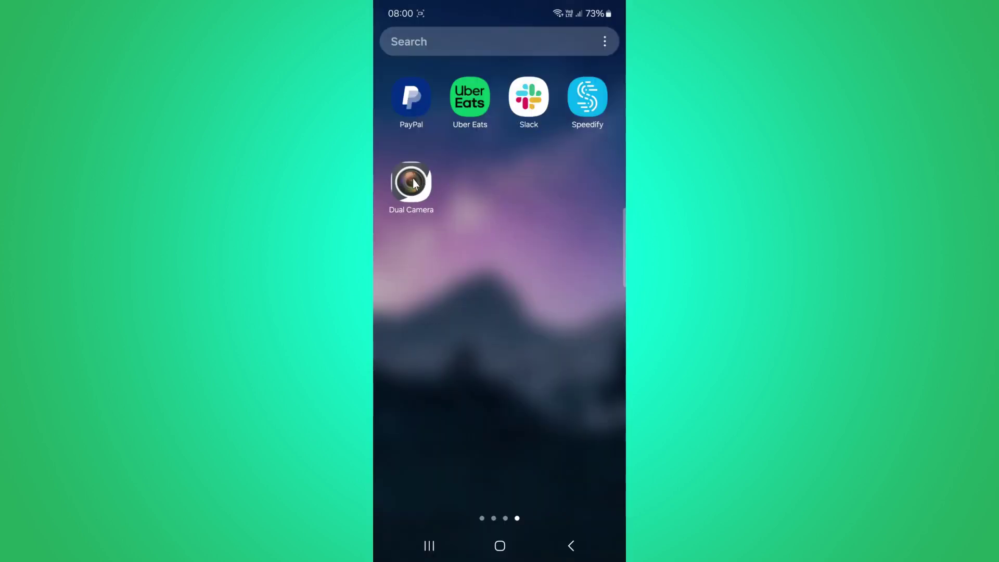
Launch Dual Camera and grant camera and audio access 'While using the app'
{"action": "left_click", "coordinate": [415, 183]}
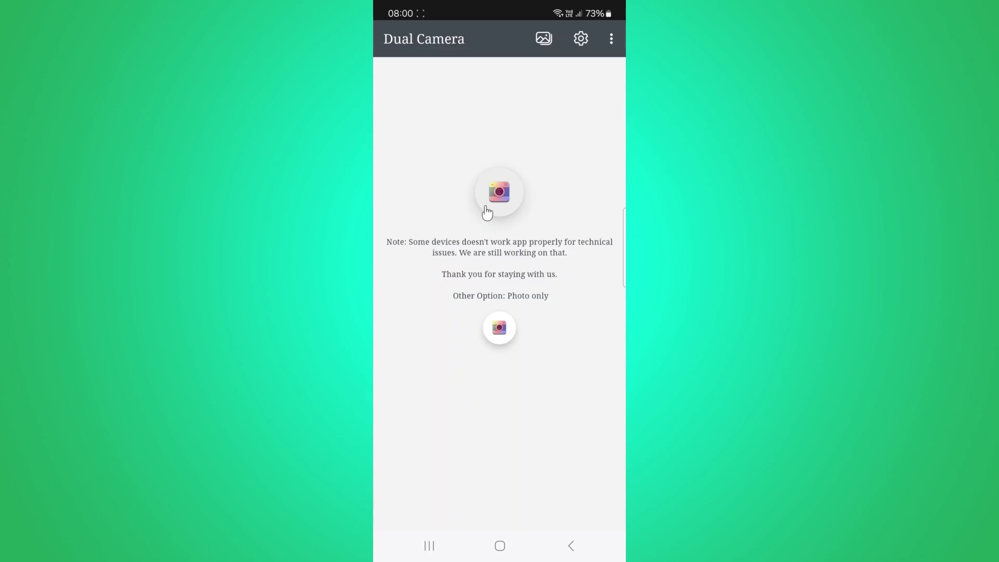
{"action": "left_click", "coordinate": [498, 205]}
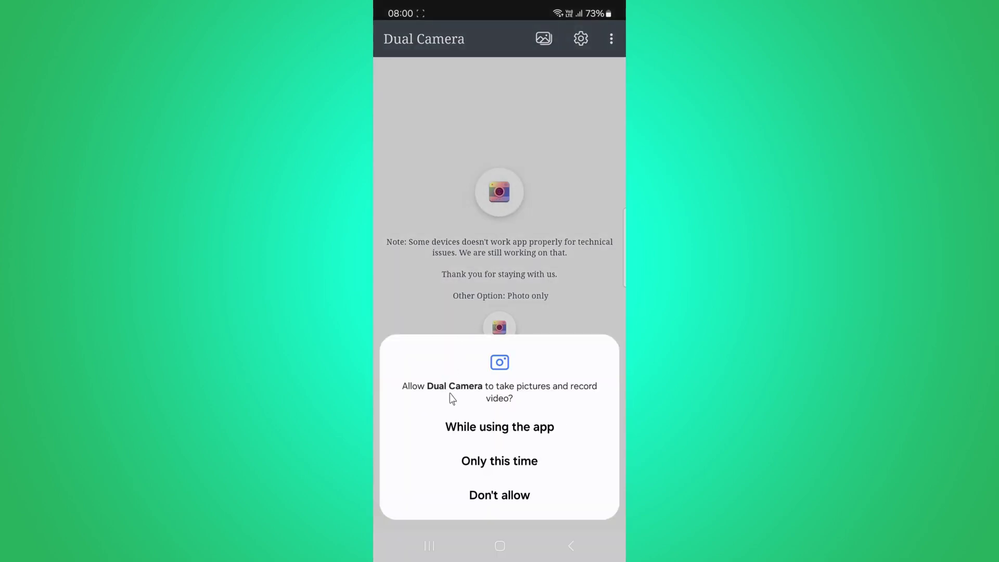
{"action": "left_click", "coordinate": [462, 468]}
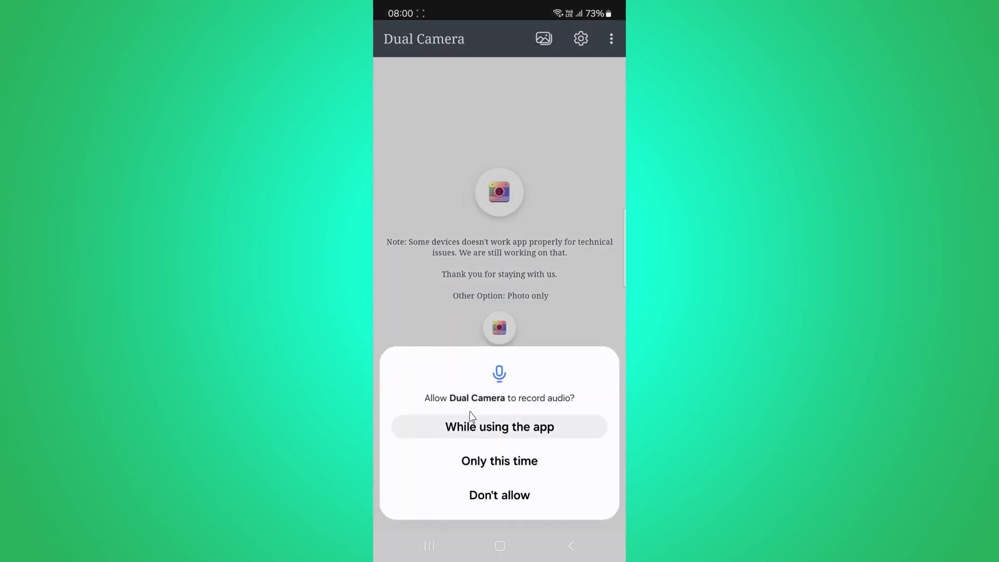
{"action": "left_click", "coordinate": [460, 461]}
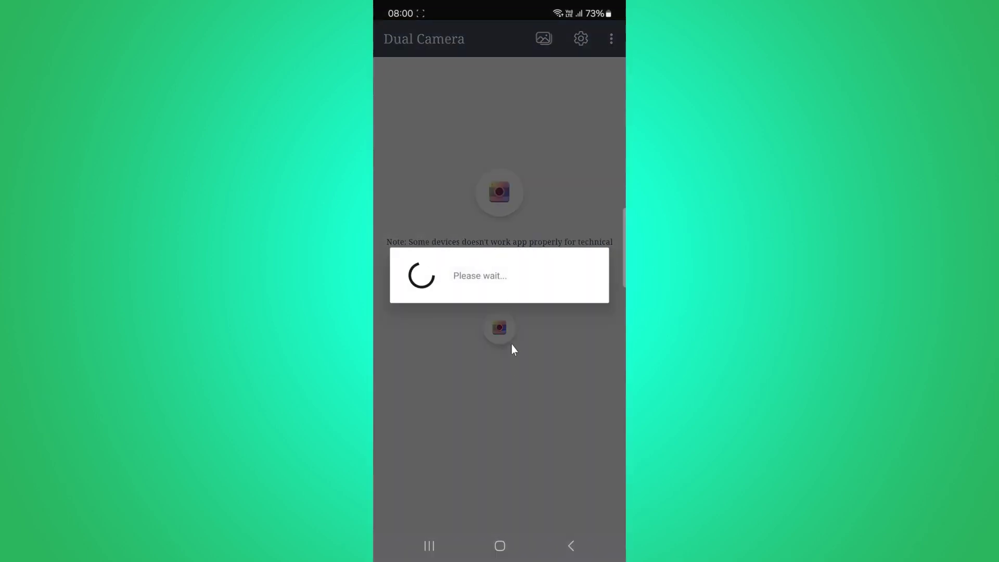
Exit the dual viewfinder, enter 'Photo only' mode, and switch the preview to Back Camera
{"action": "left_click", "coordinate": [500, 330]}
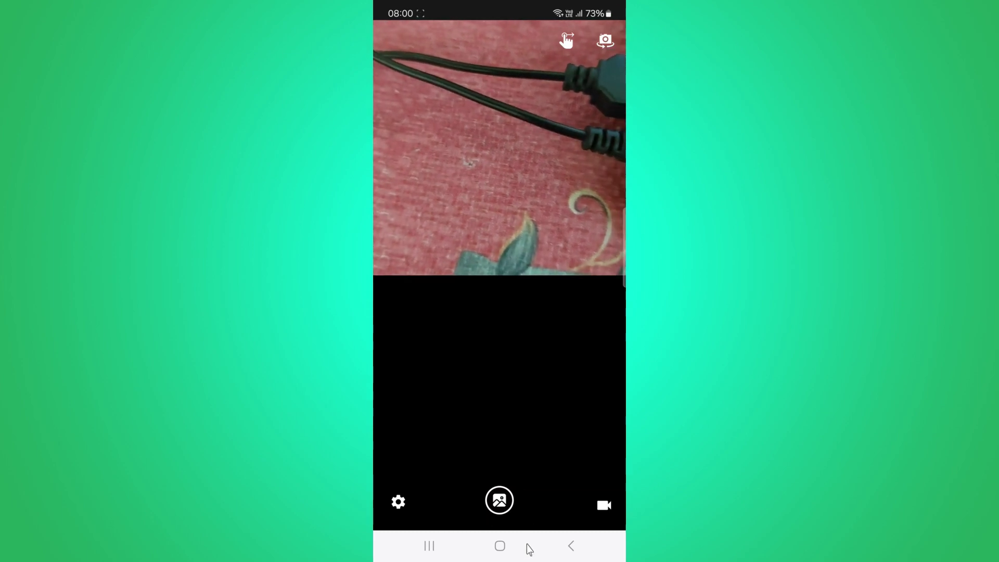
{"action": "left_click", "coordinate": [569, 549]}
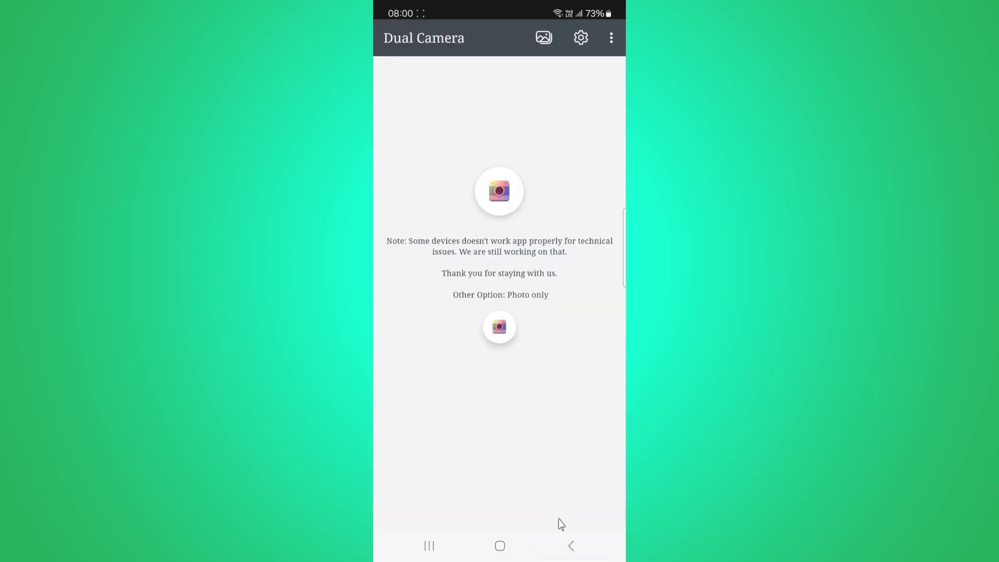
{"action": "left_click", "coordinate": [508, 331]}
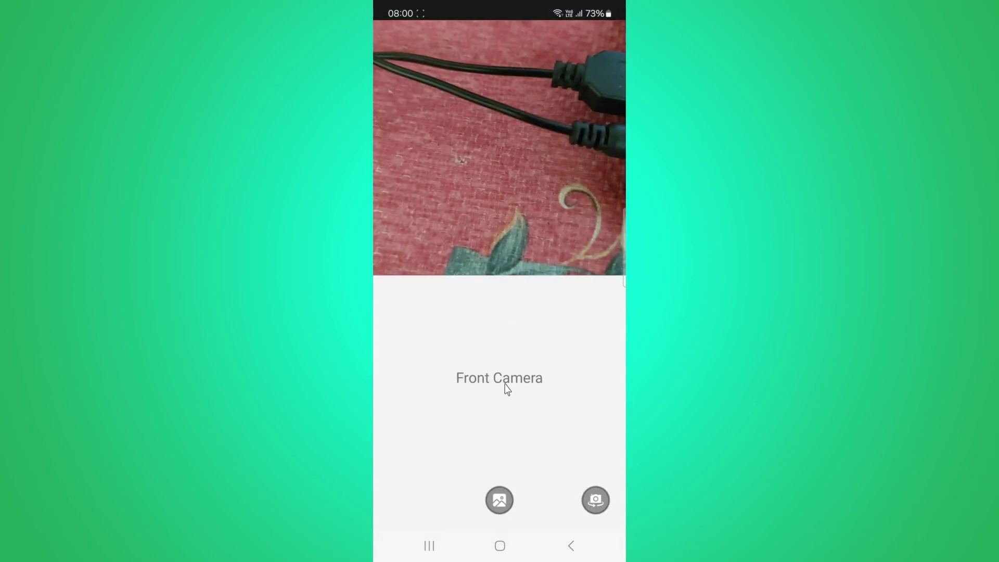
{"action": "left_click", "coordinate": [595, 500]}
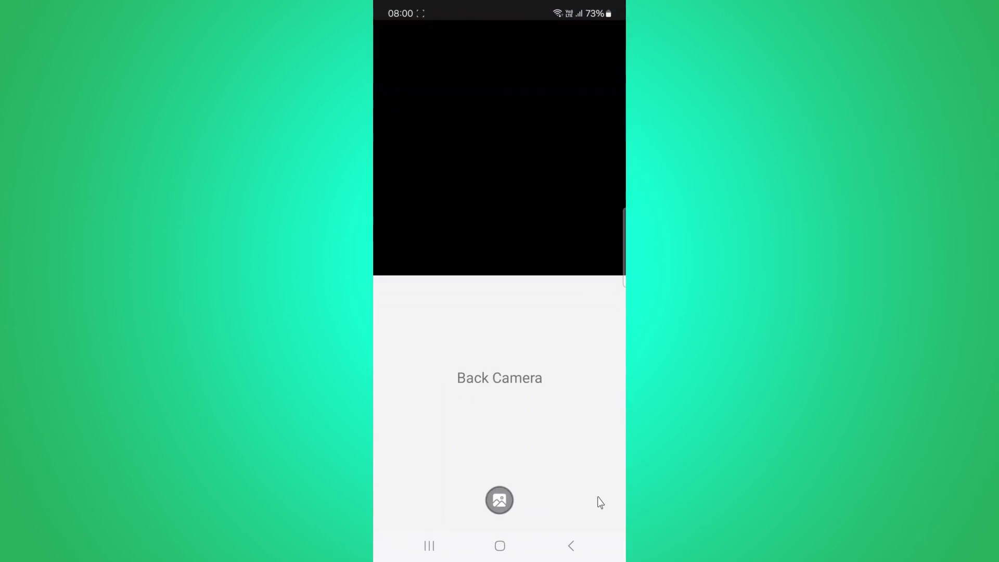